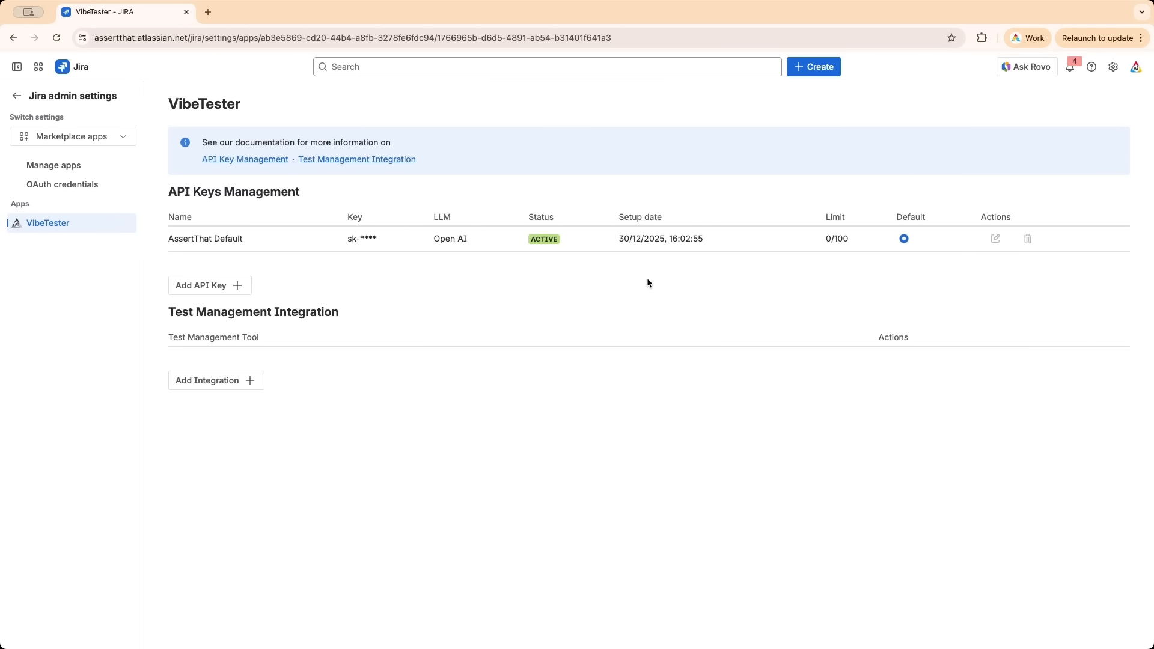
Step: Check which test management tools can be chosen for a new integration, without adding one
left_click(209, 385)
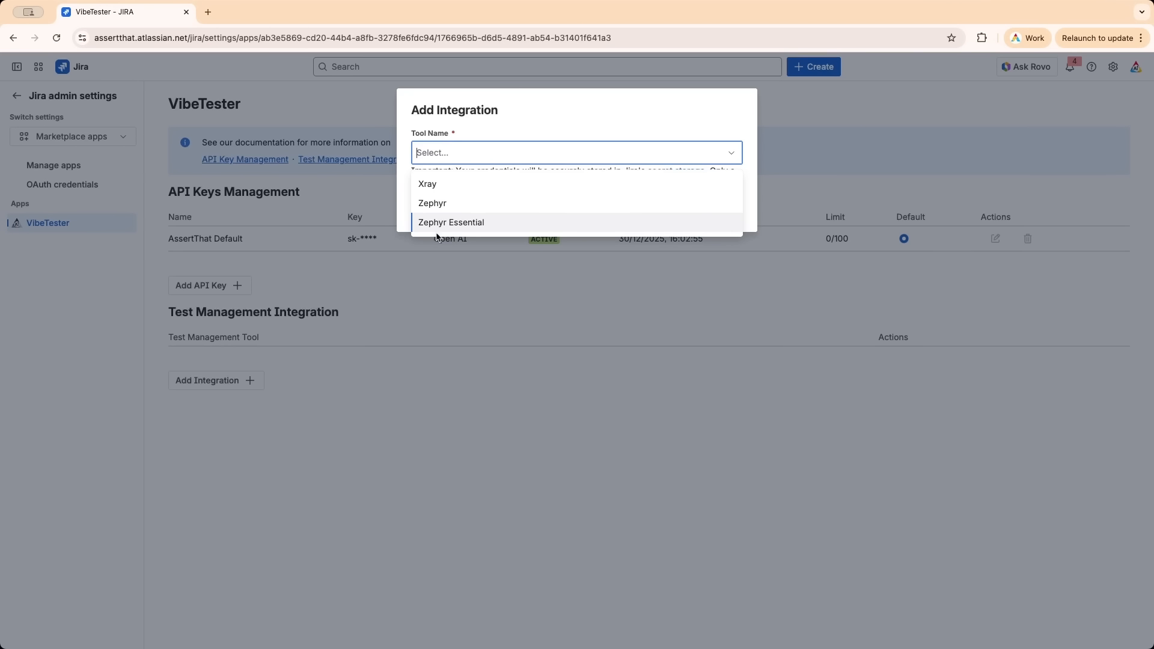
left_click(466, 338)
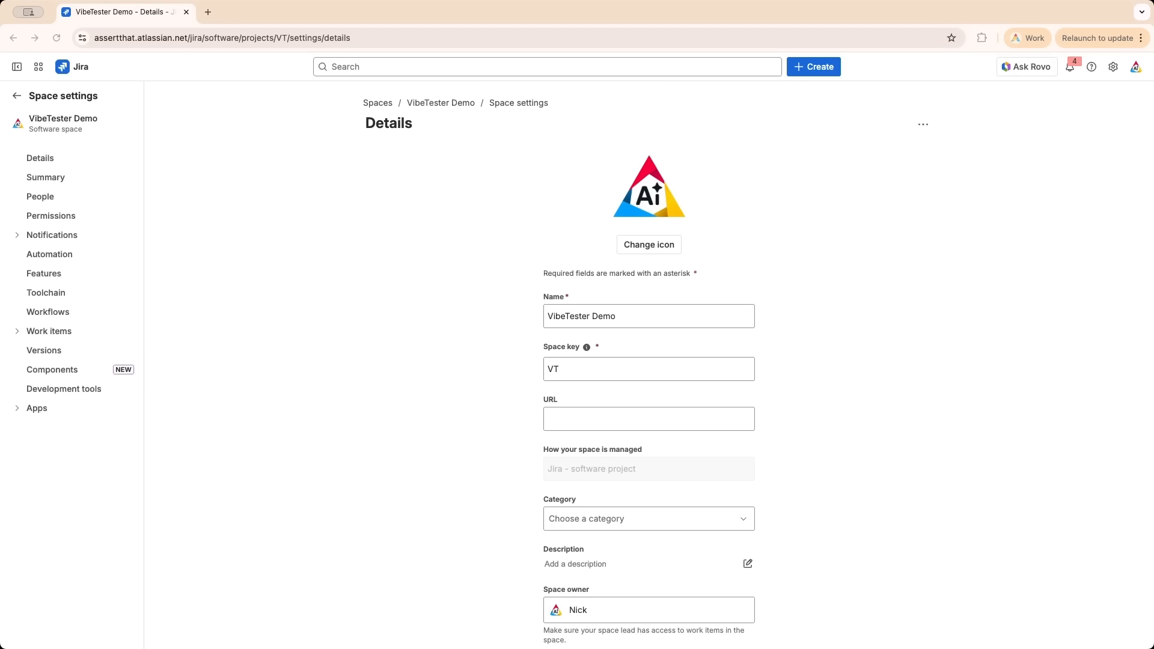
Step: Open the VibeTester app settings of the VibeTester Demo space and enable VibeTester for the project
left_click(19, 410)
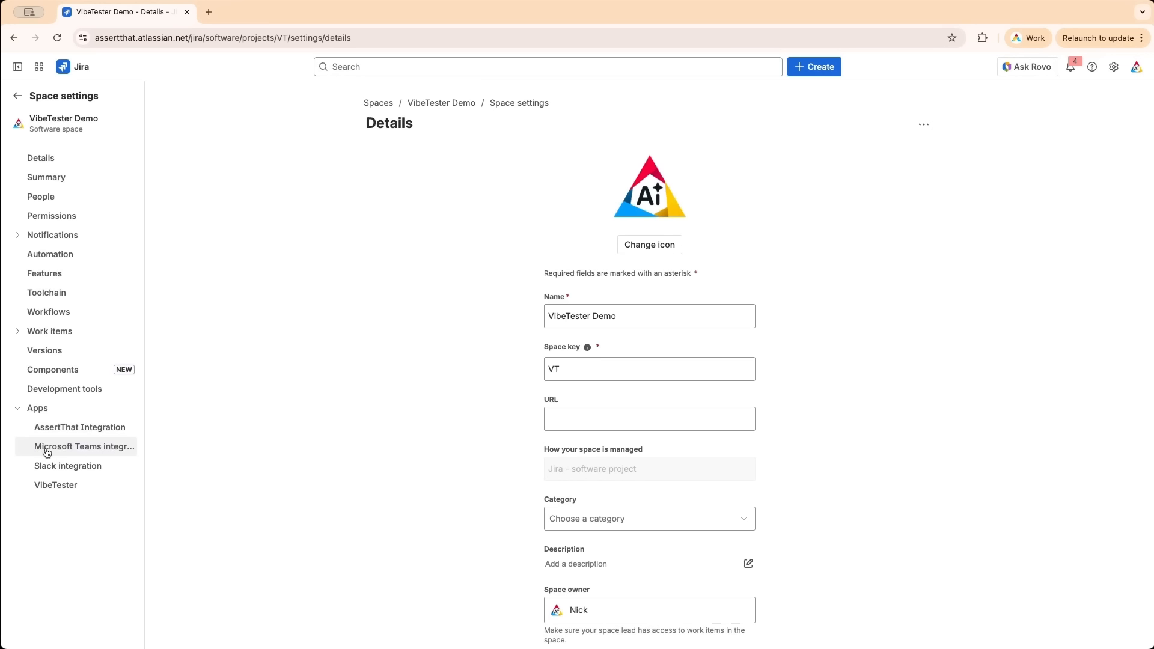
left_click(52, 486)
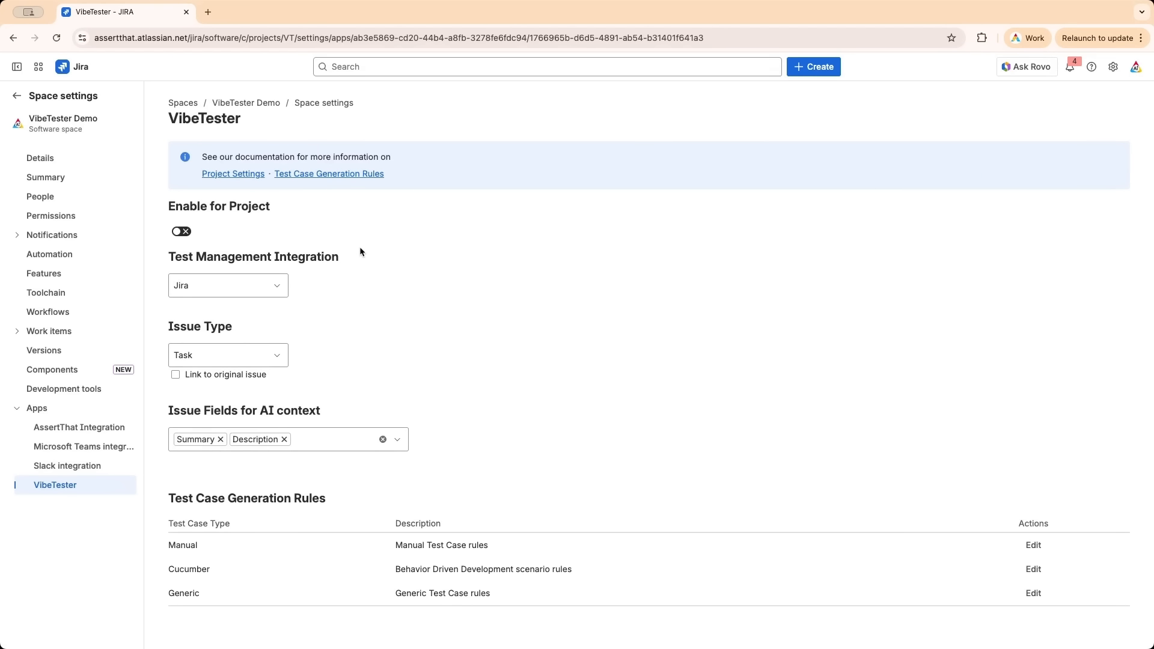
left_click(188, 234)
Step: Review the options for test management integration, issue type and AI context fields, and examine the Manual test case generation rules
left_click(237, 293)
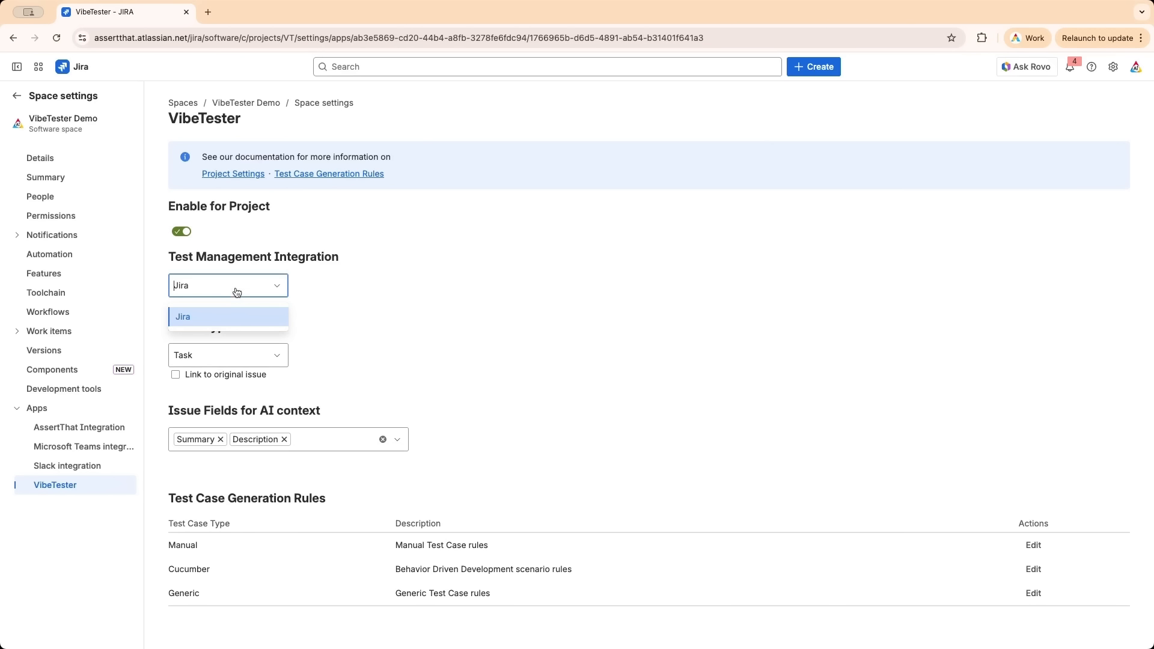
left_click(237, 293)
left_click(230, 358)
left_click(236, 359)
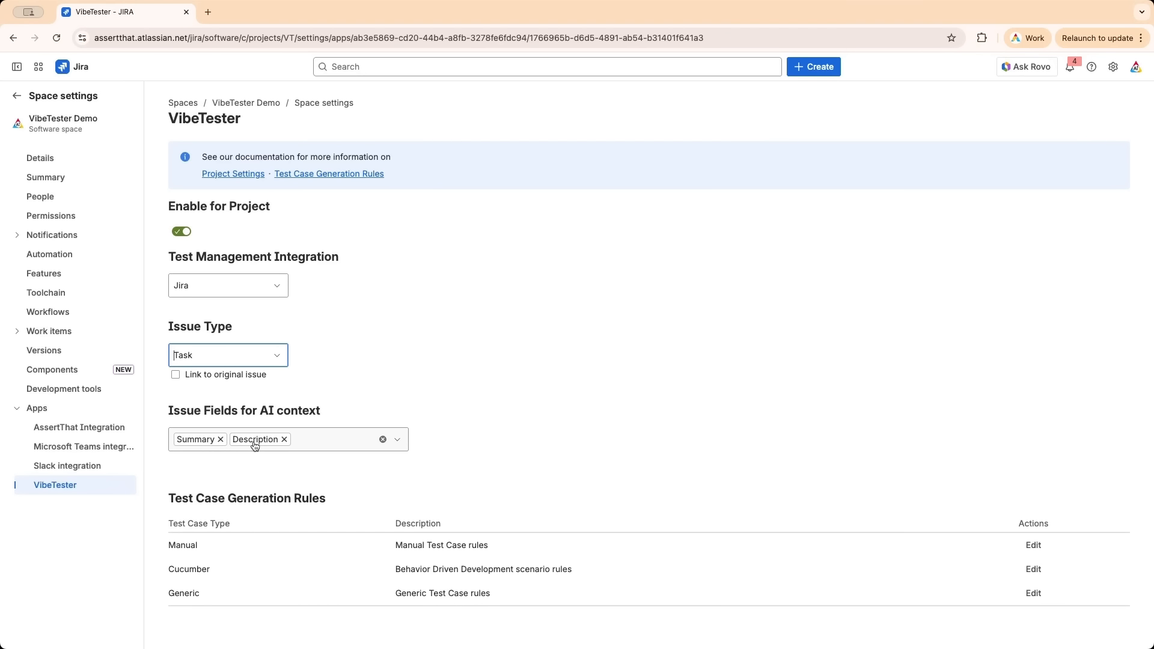
left_click(321, 446)
left_click(321, 445)
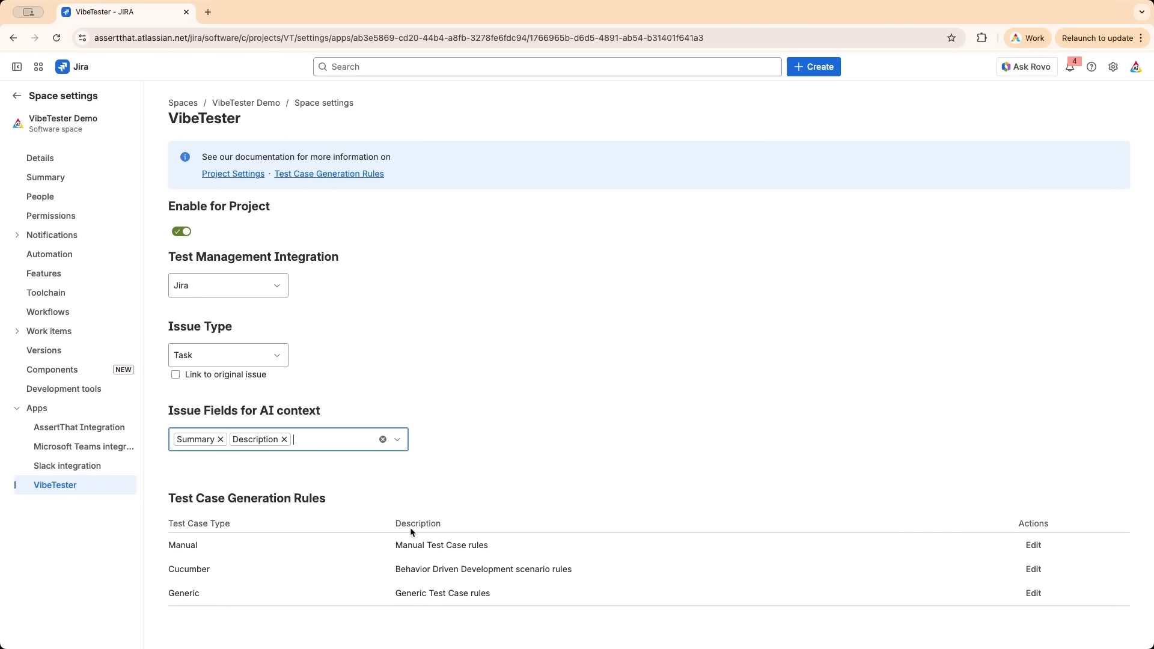
left_click(1044, 546)
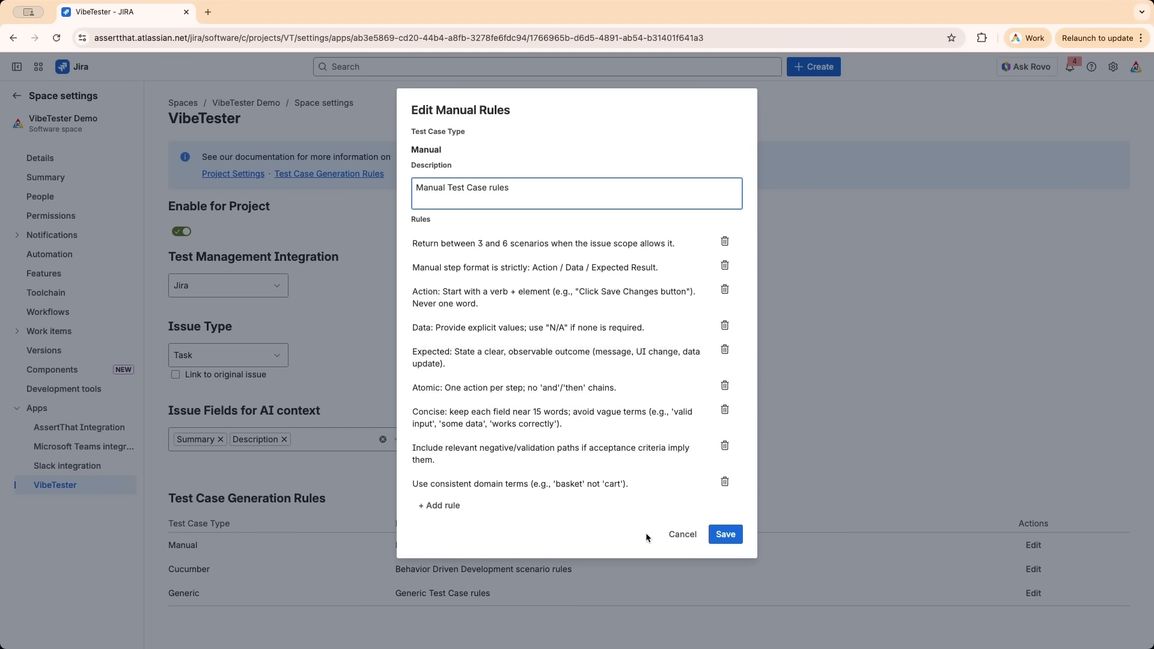
left_click(682, 534)
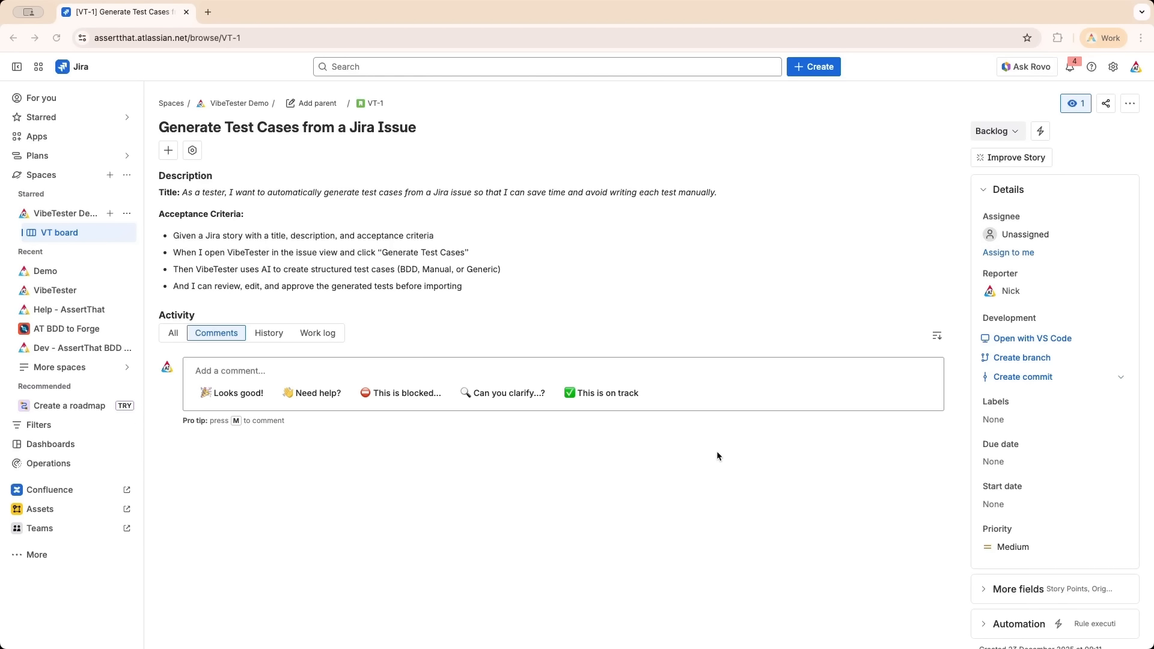
Step: Open VibeTester on the issue "Generate Test Cases from a Jira Issue" and show it for all work items
left_click(192, 152)
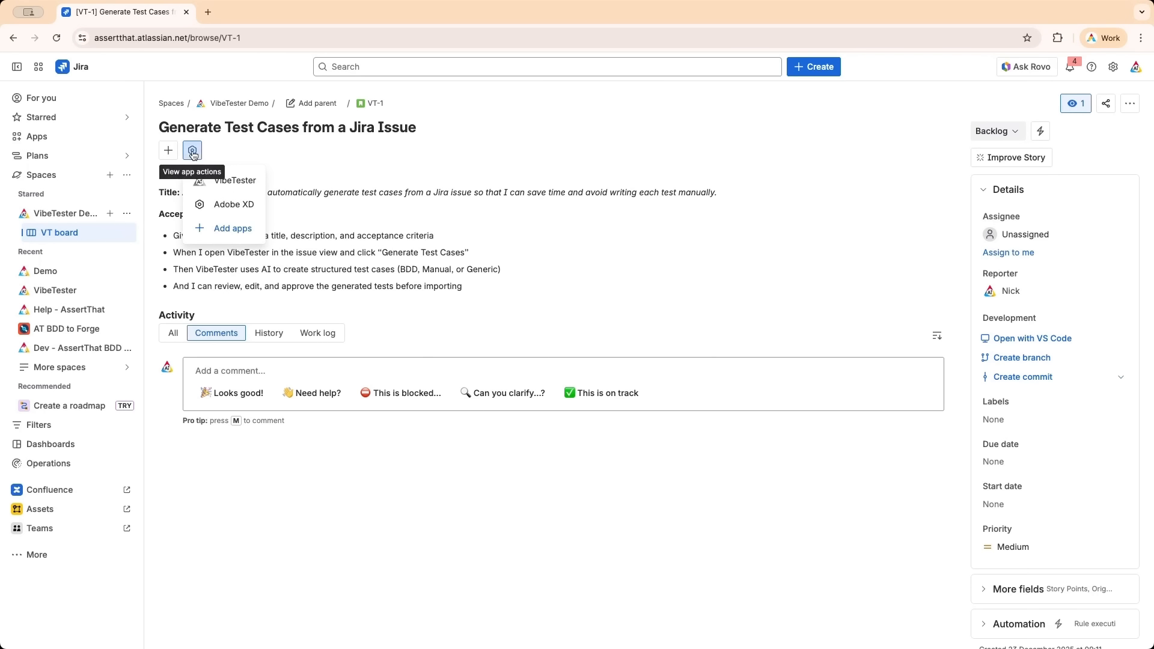
left_click(245, 181)
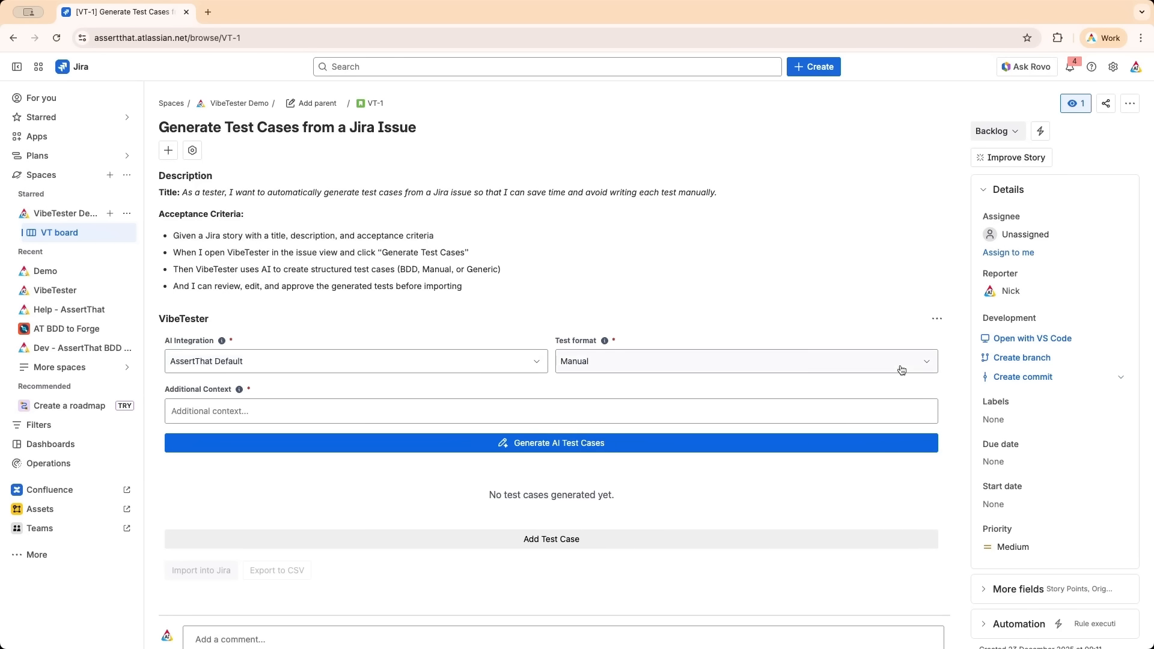
left_click(935, 320)
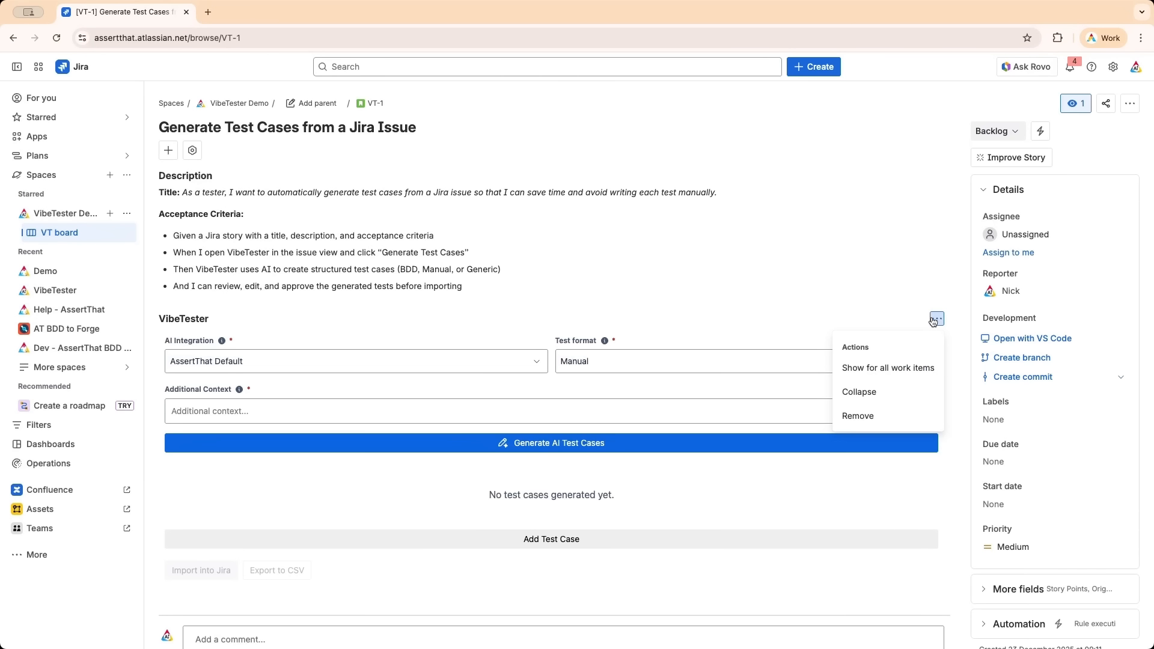
left_click(886, 370)
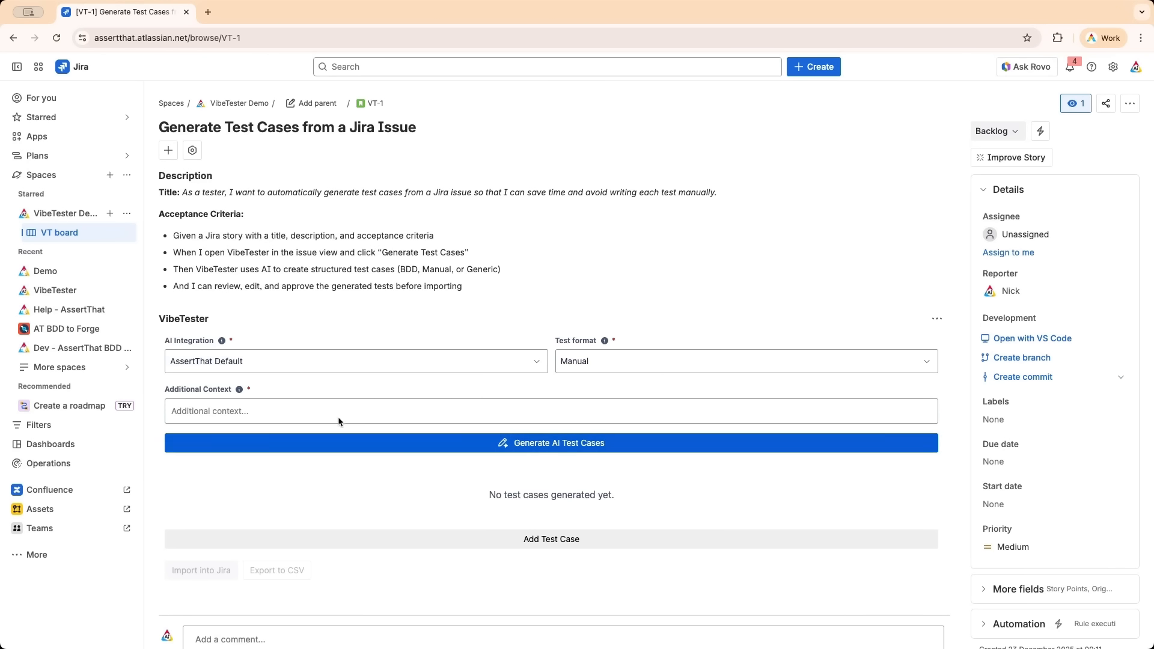
Step: Generate AI test cases for the issue using the AssertThat Default integration and the Manual test format
left_click(321, 369)
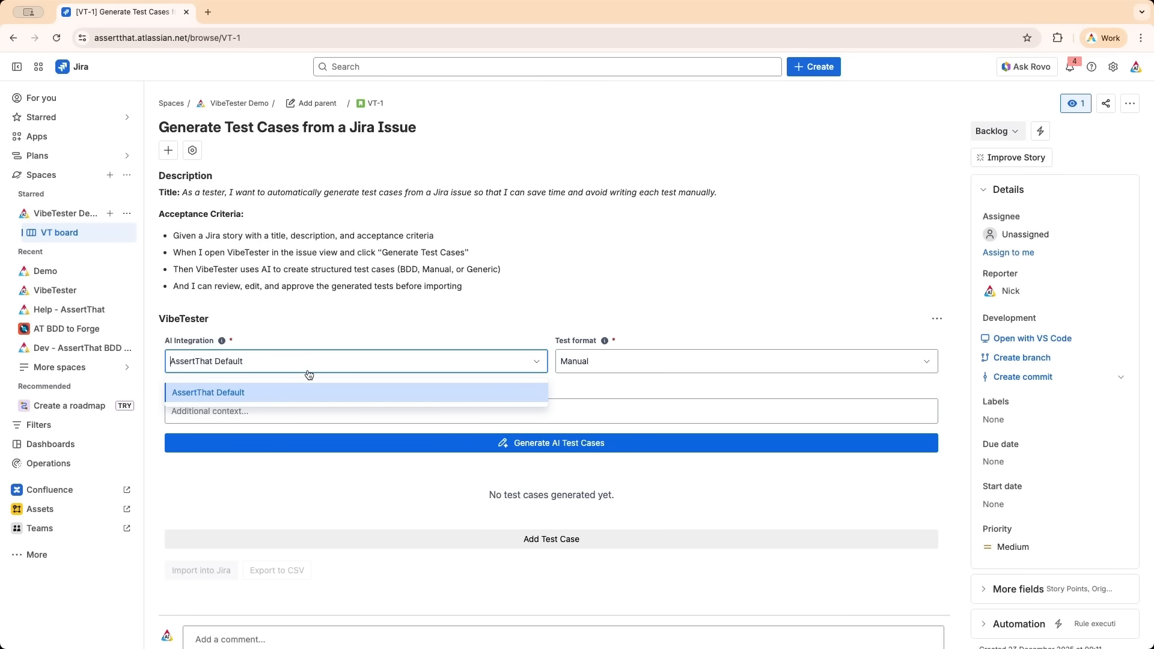
left_click(308, 373)
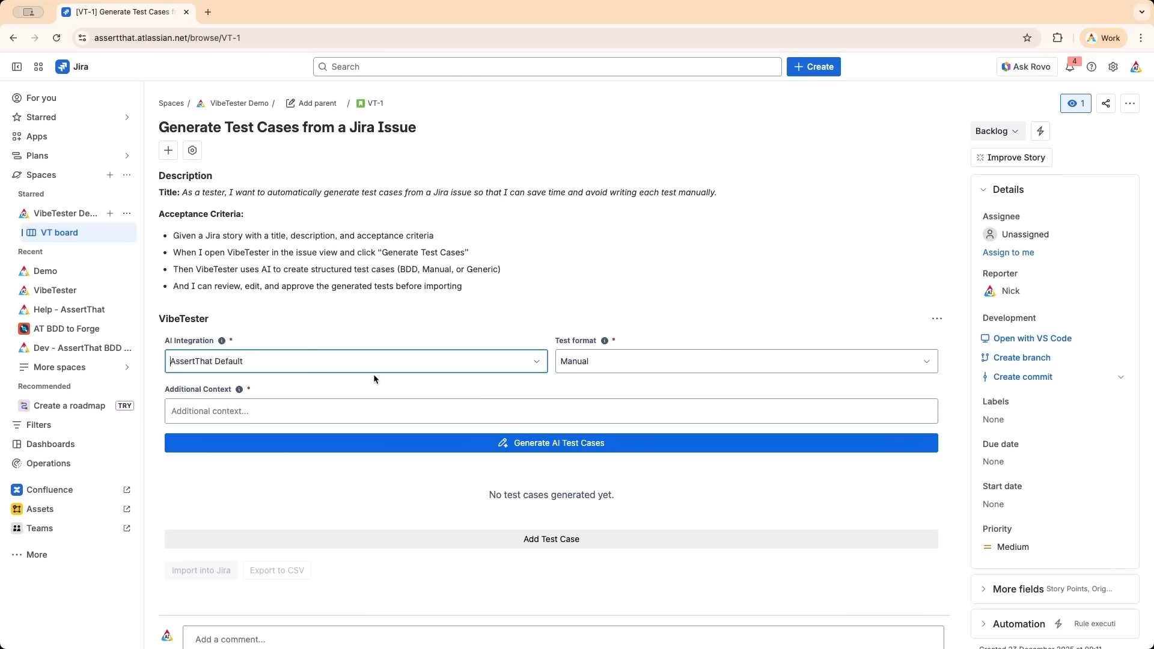
left_click(680, 362)
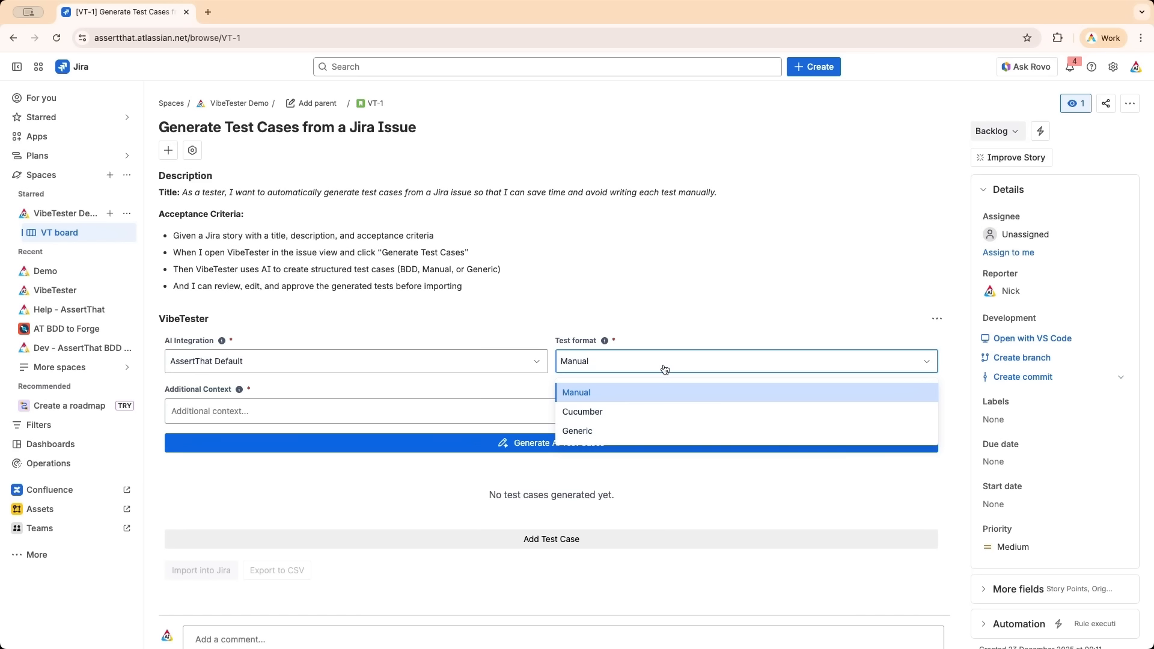
left_click(664, 368)
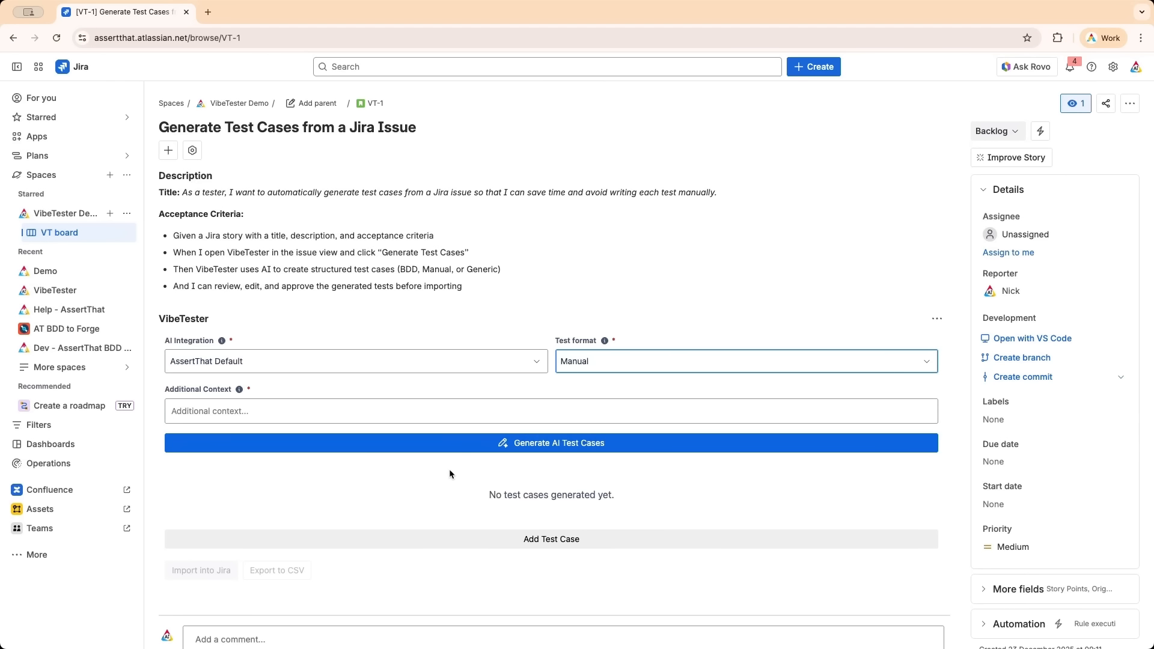
left_click(446, 445)
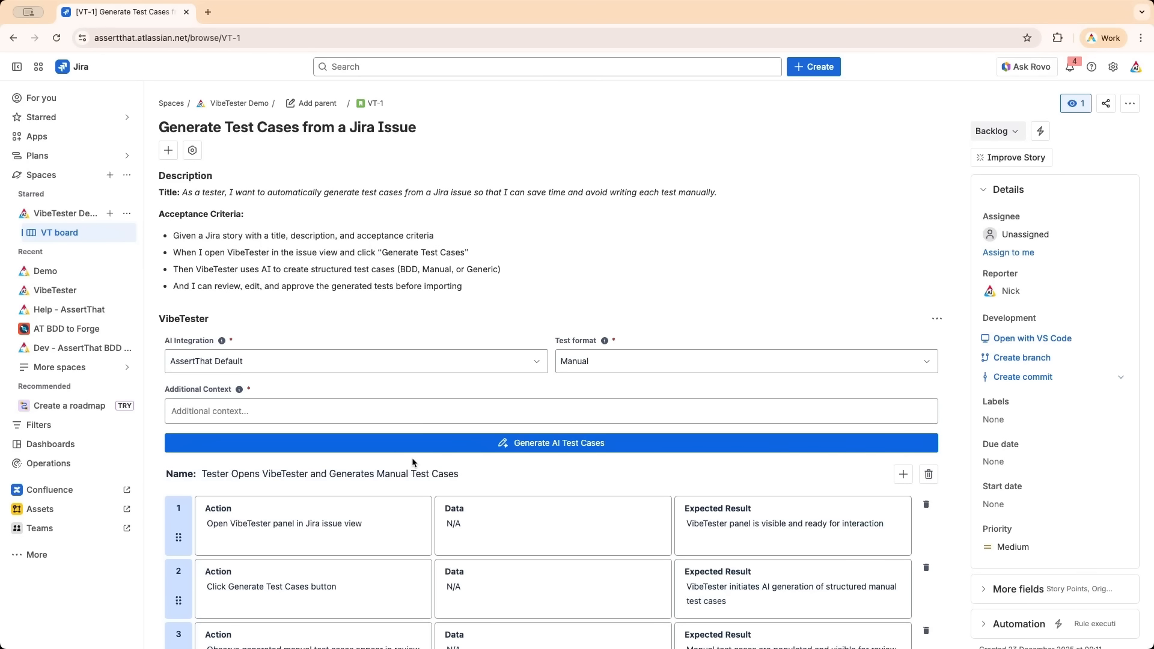
Step: In the first generated test case, move the "Click Generate Test Cases button" step down one place to position 3
scroll(499, 499, "down", 5)
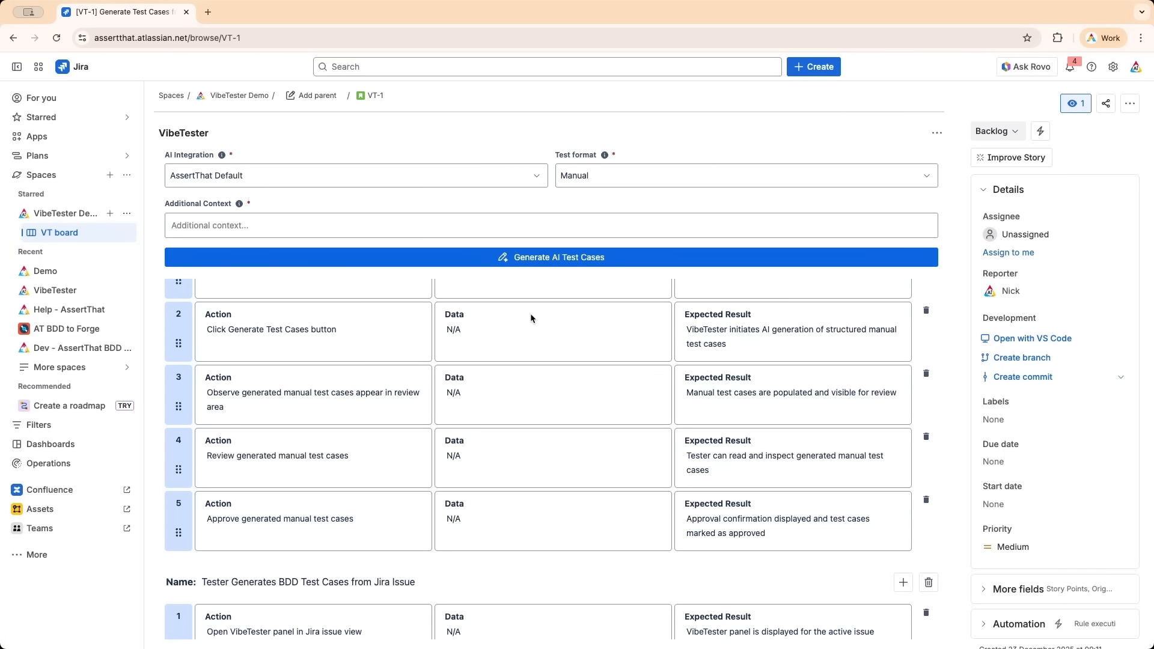
scroll(530, 313, "up", 1)
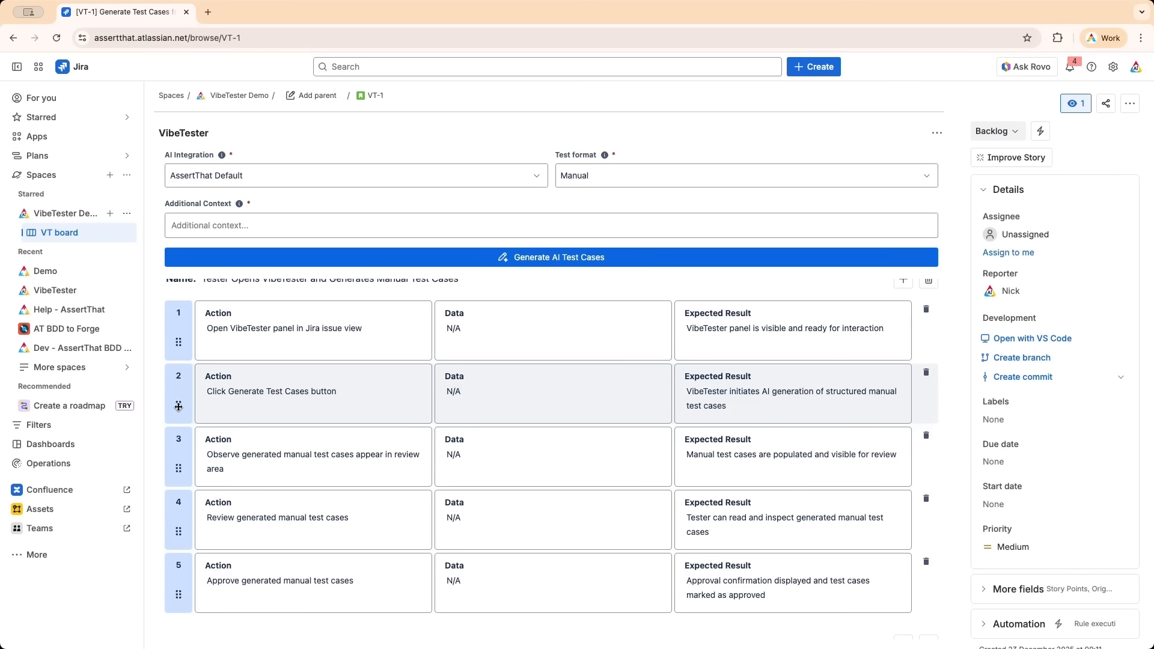
left_click_drag(178, 405, 179, 461)
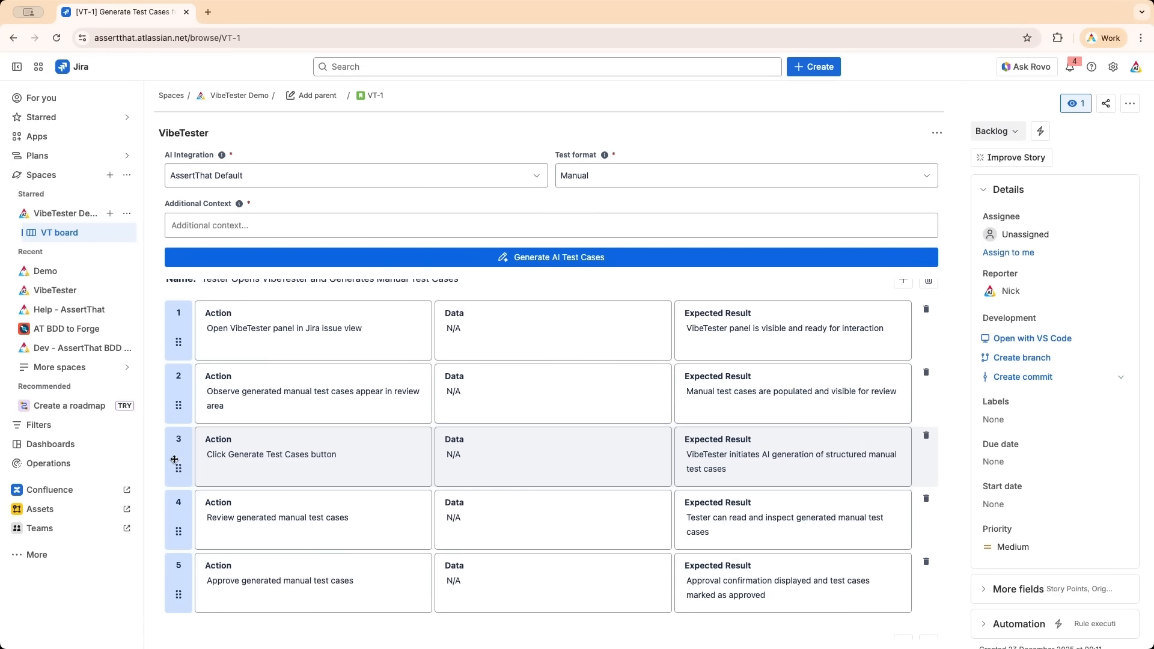
Step: Add an empty step to the first test case and delete its "Approve generated manual test cases" step
scroll(888, 328, "up", 1)
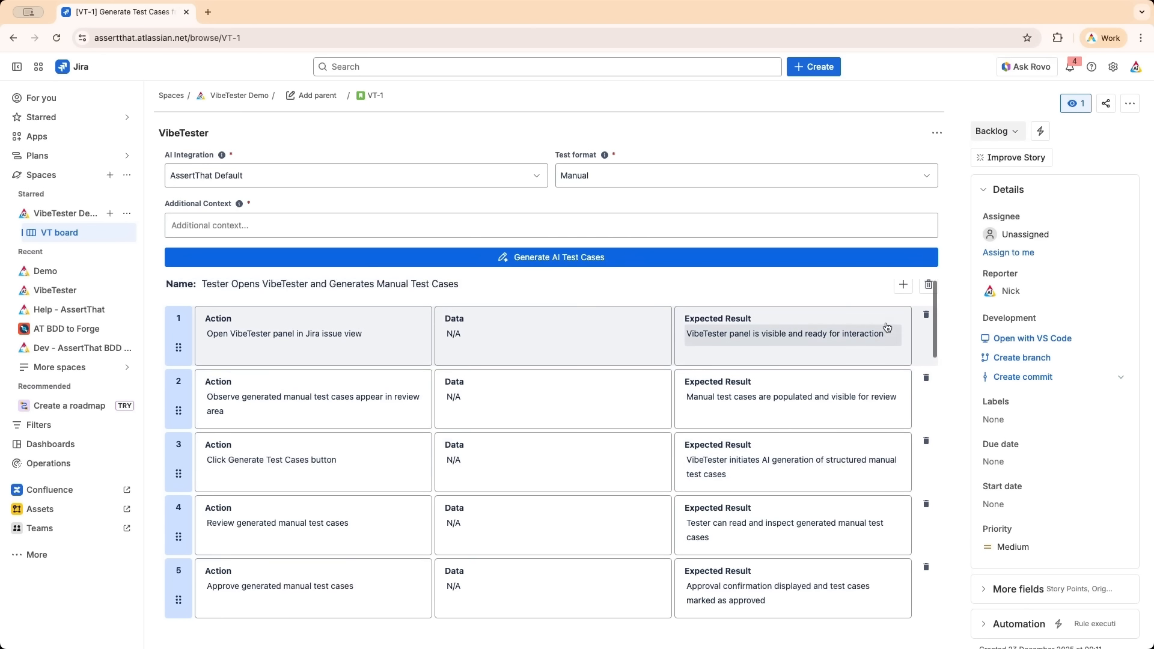
left_click(903, 285)
scroll(618, 493, "down", 2)
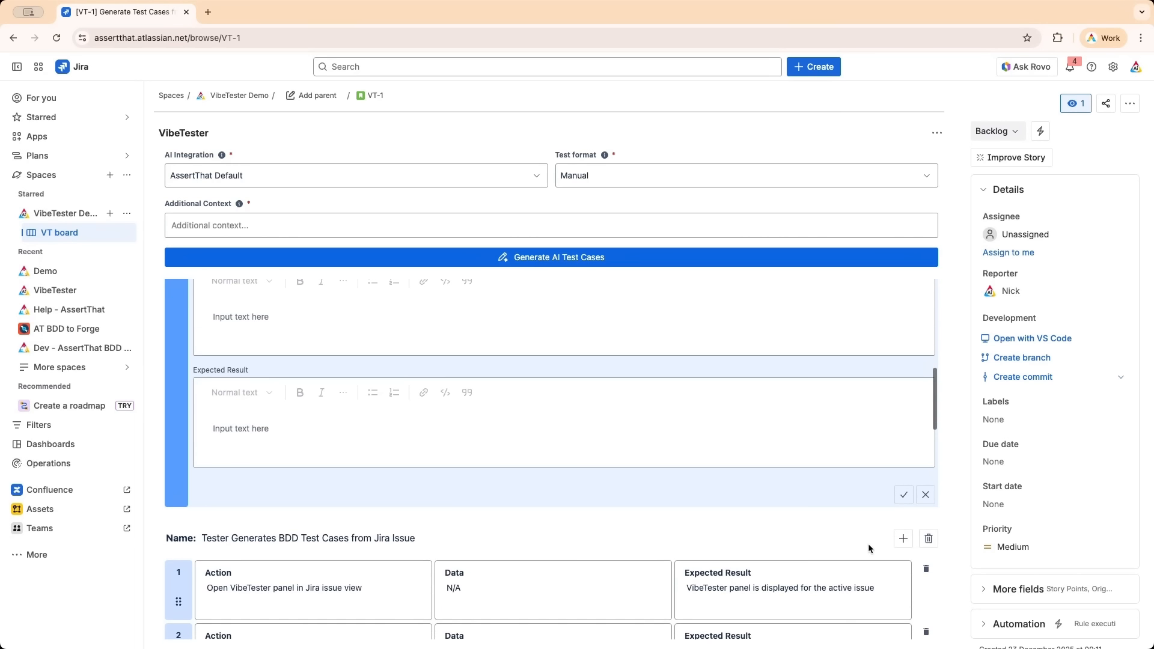
left_click(901, 494)
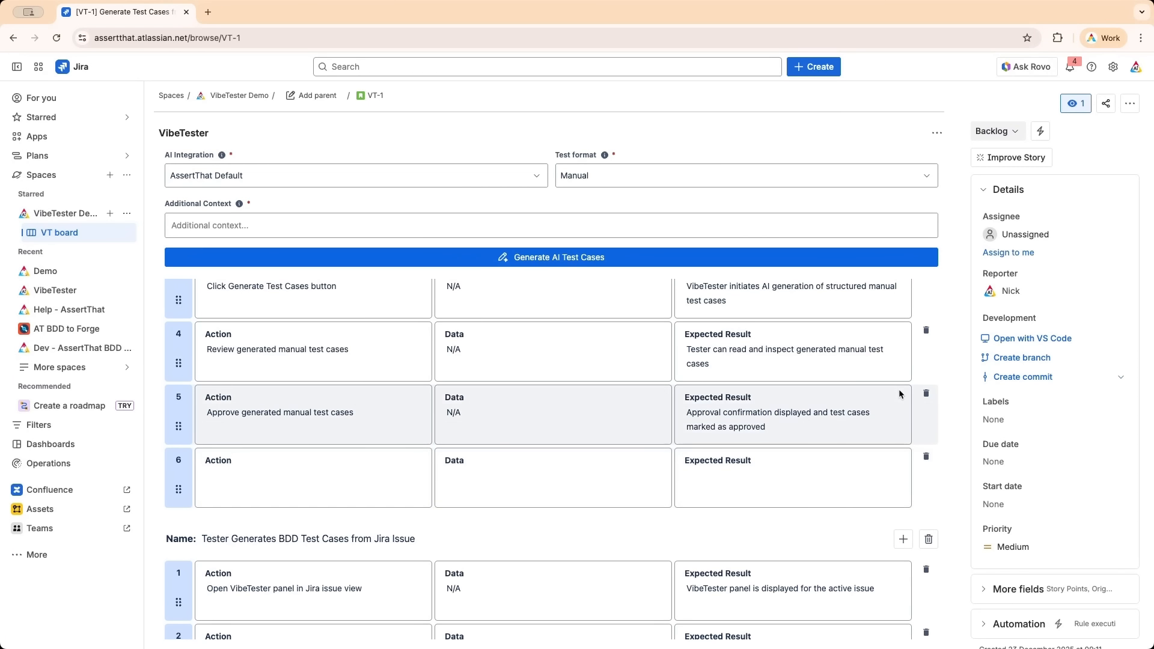
left_click(926, 393)
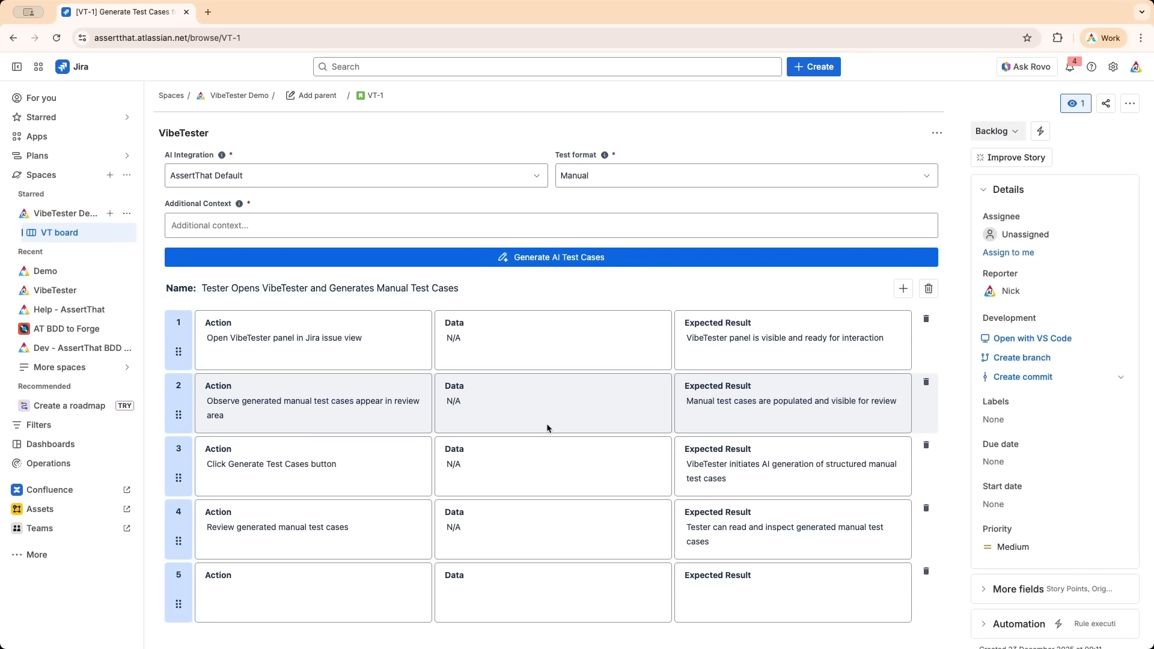
Step: Make the action text "Click Generate Test Cases button" in step 3 of the first test case bold and save the step
left_click(475, 466)
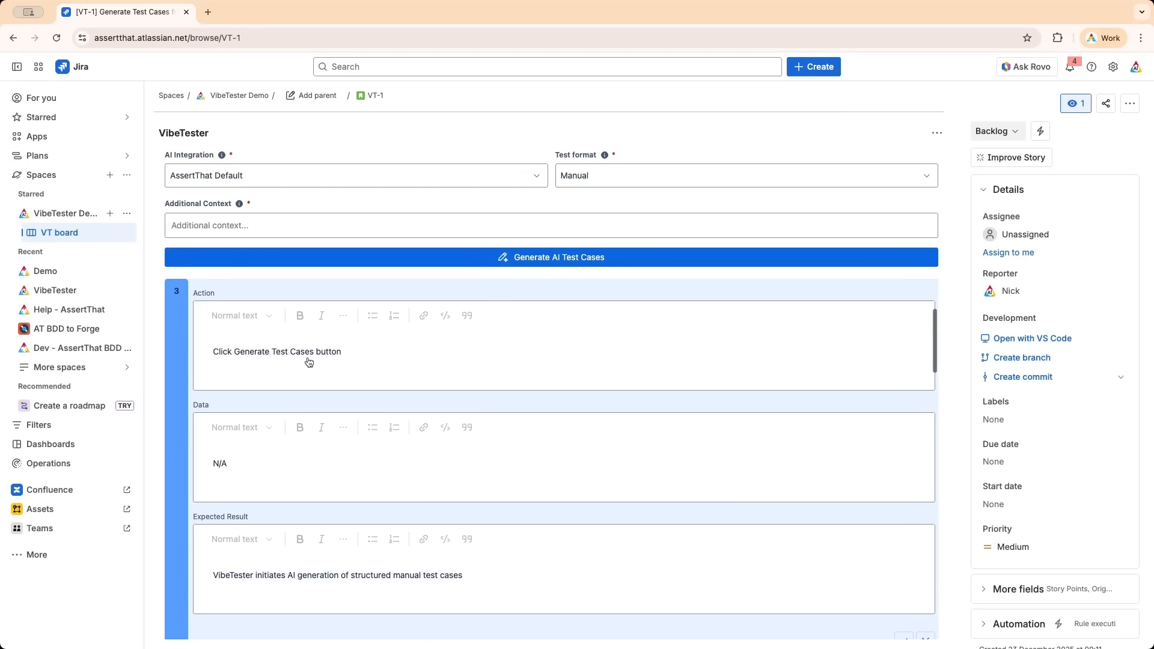
left_click(374, 351)
left_click_drag(374, 351, 201, 349)
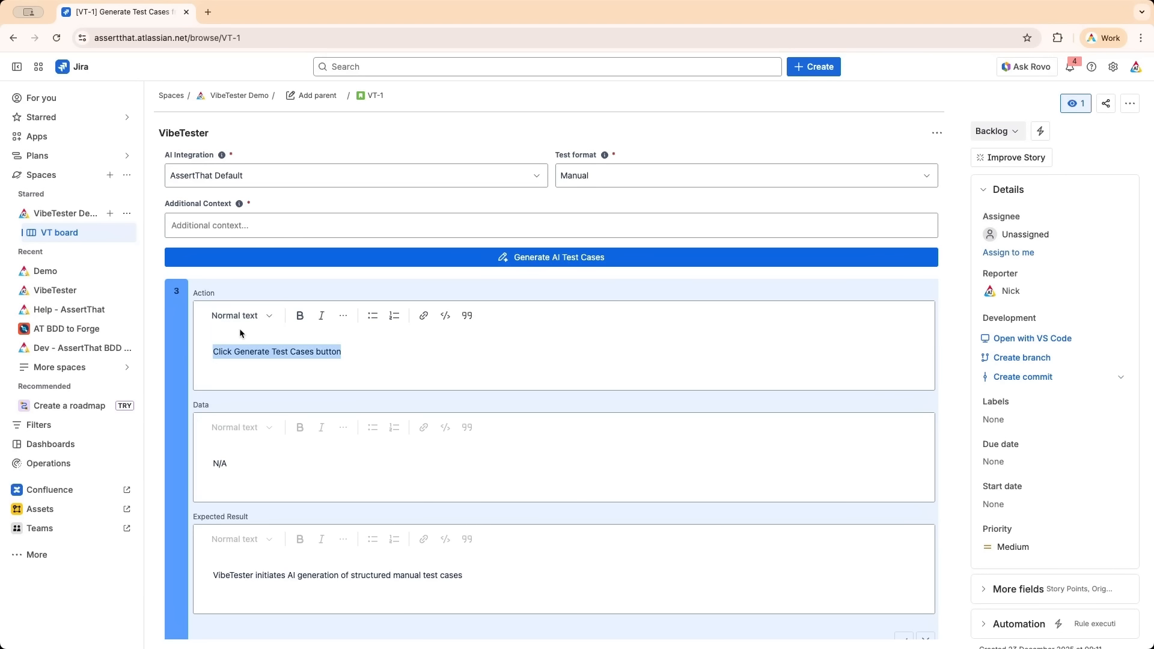
left_click(300, 315)
scroll(646, 377, "down", 7)
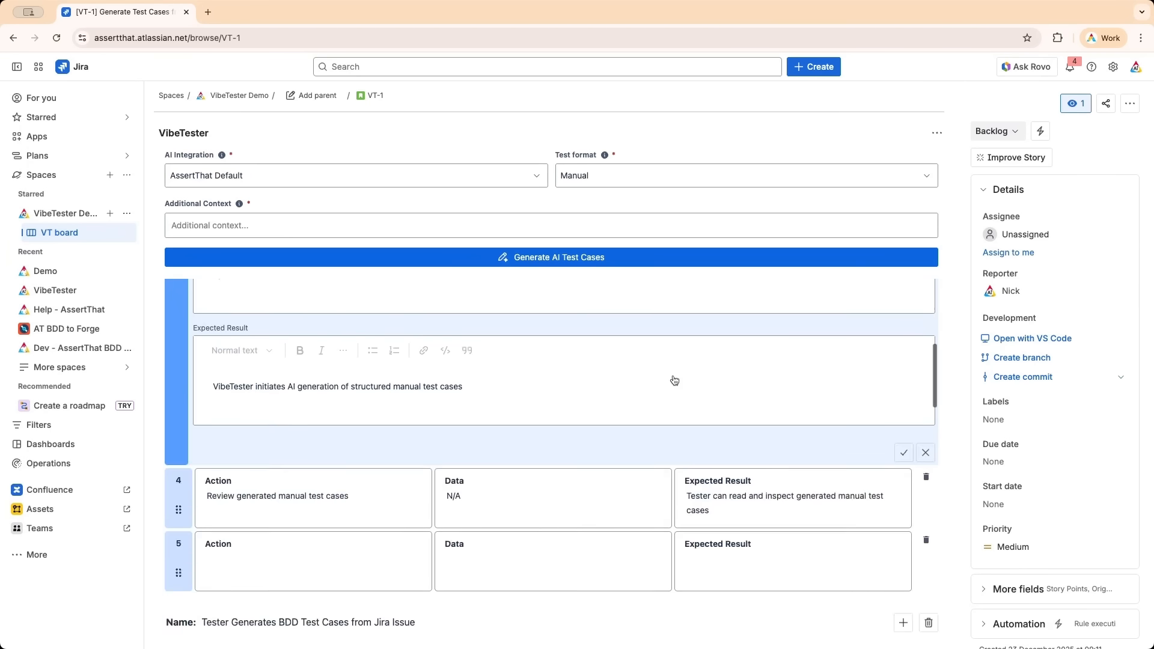
scroll(782, 426, "up", 4)
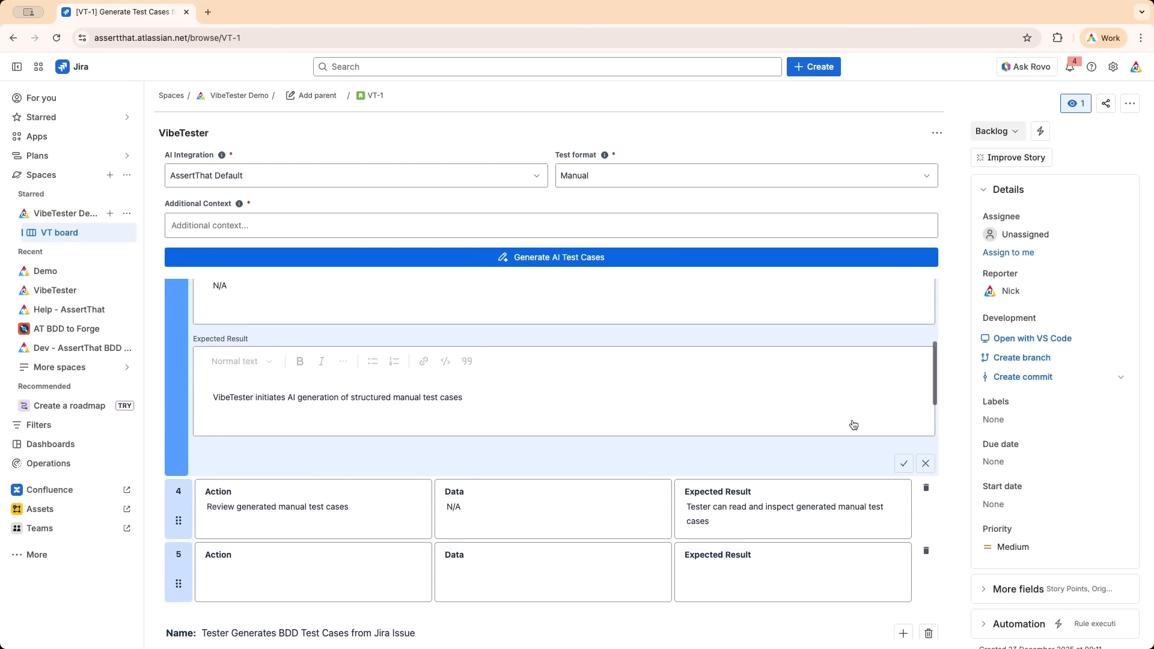
left_click(904, 462)
Step: Add a new test case after the generated ones, with a first step whose action is "New Test CASE", and save that step
scroll(737, 484, "down", 10)
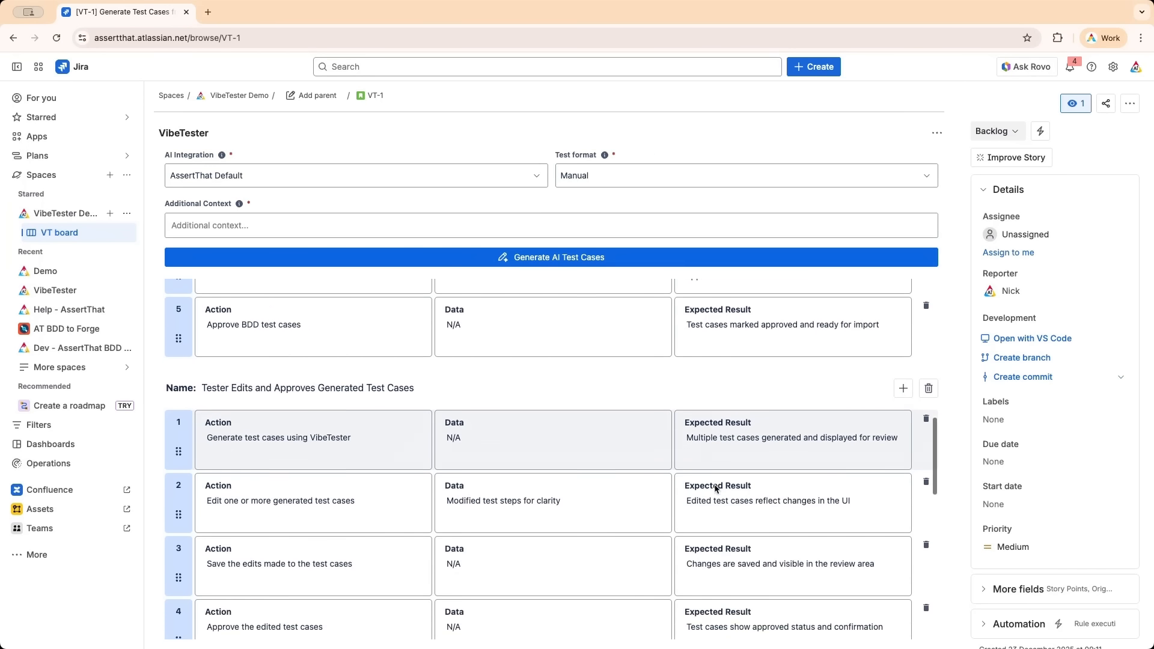
scroll(836, 508, "down", 7)
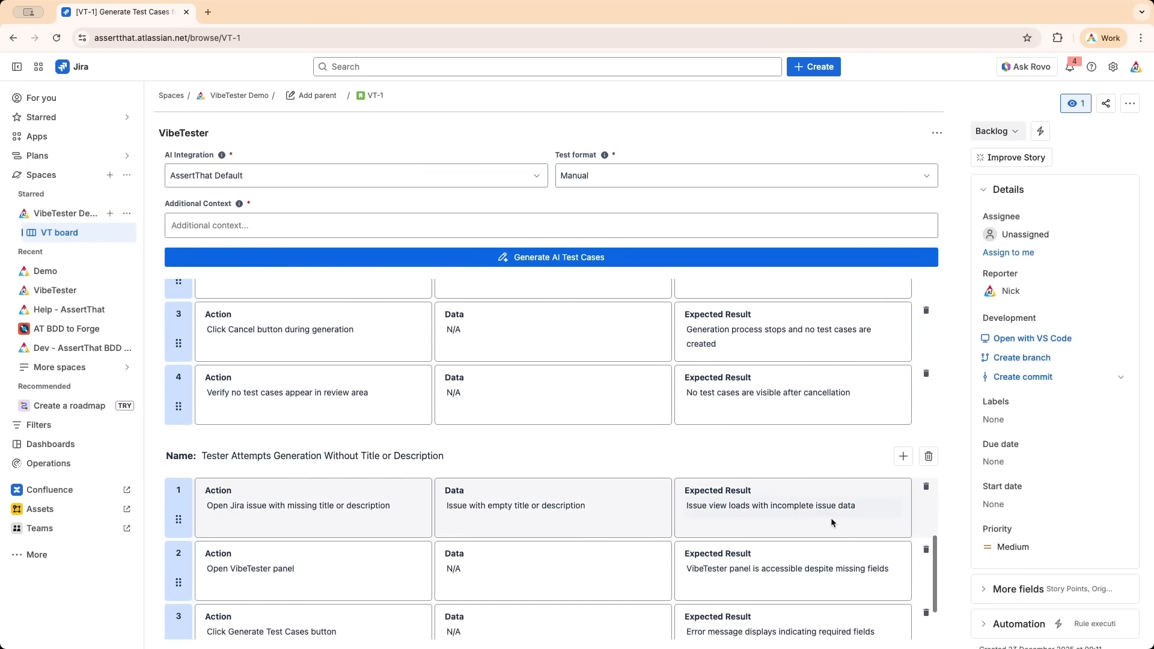
left_click(517, 486)
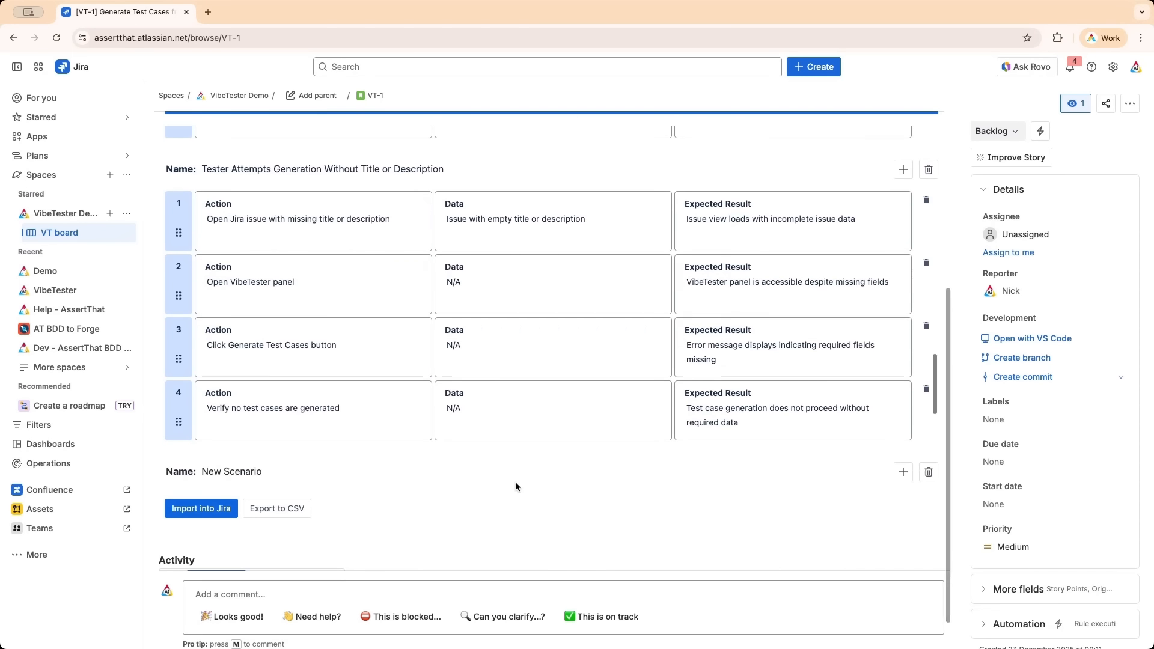
left_click(230, 204)
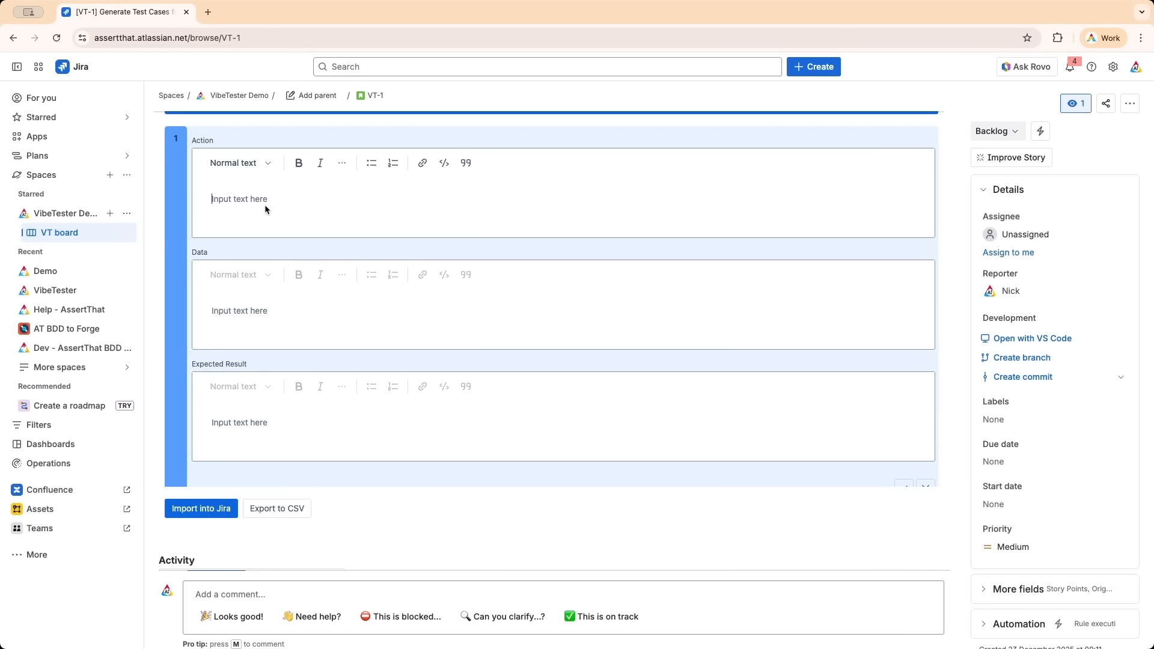
type("Tet")
key("BackSpace")
type("New Test CASE")
scroll(782, 424, "down", 1)
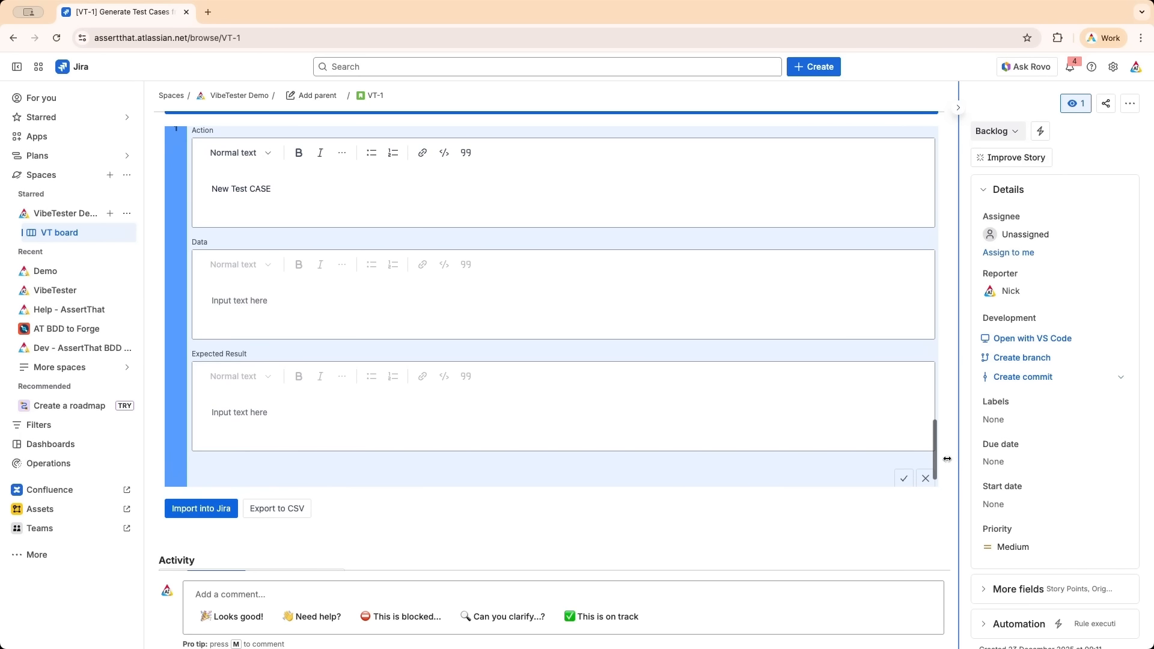
left_click(903, 477)
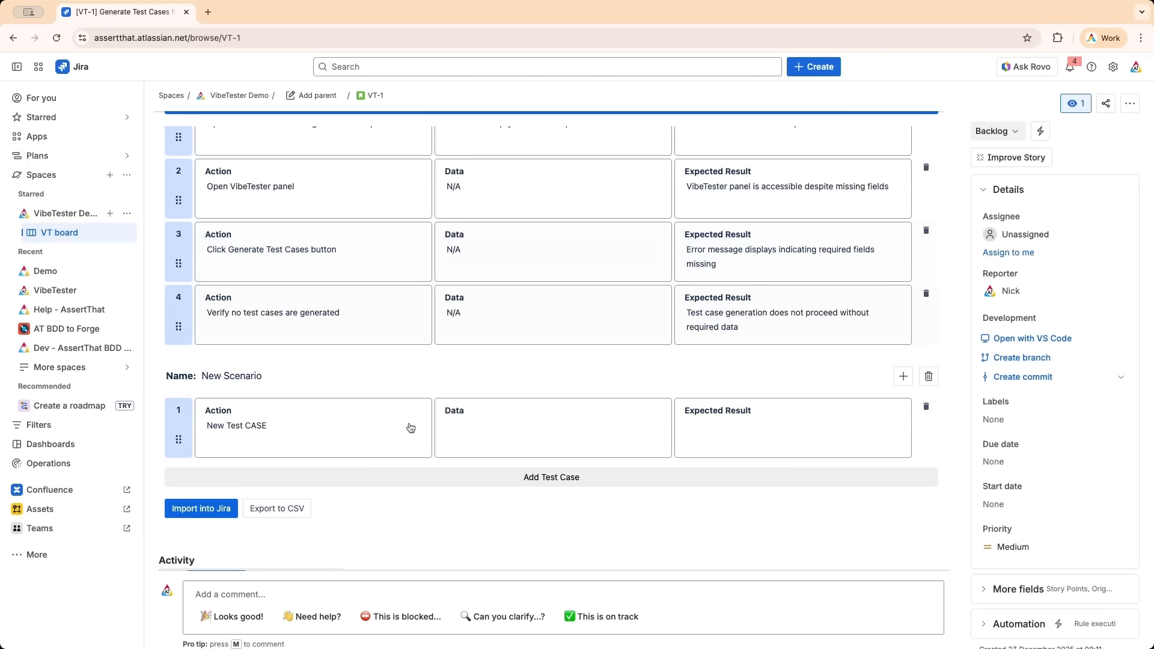
Step: Import the reviewed manual test cases into Jira and open the created issue VT-17 from the import results
left_click(202, 509)
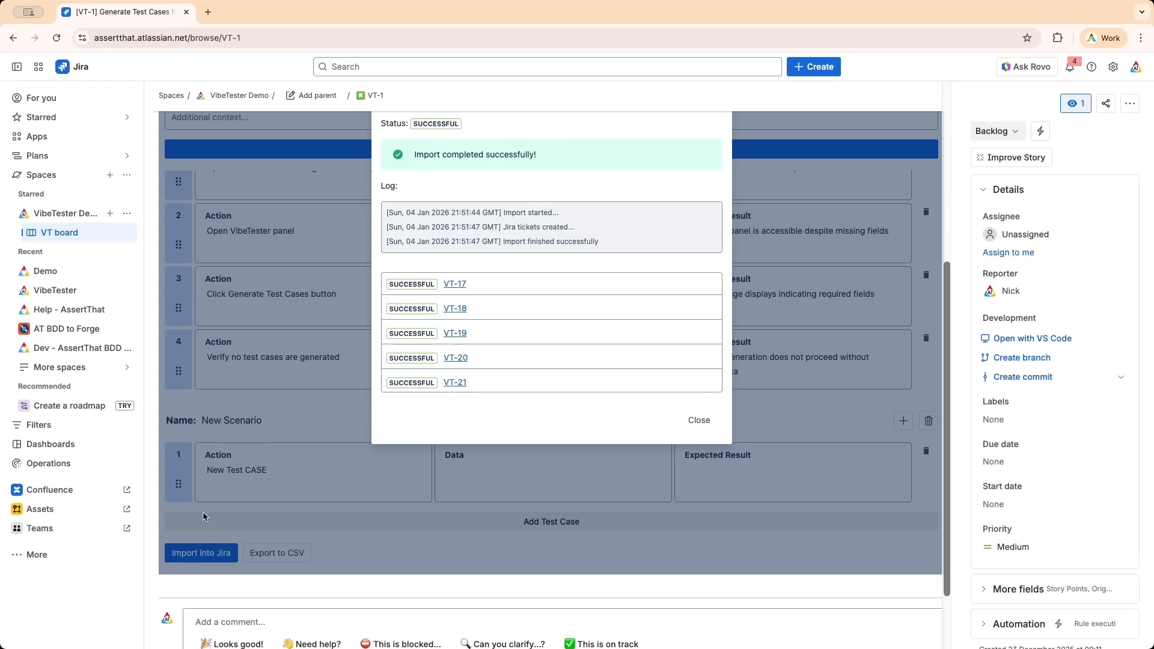
left_click(457, 291)
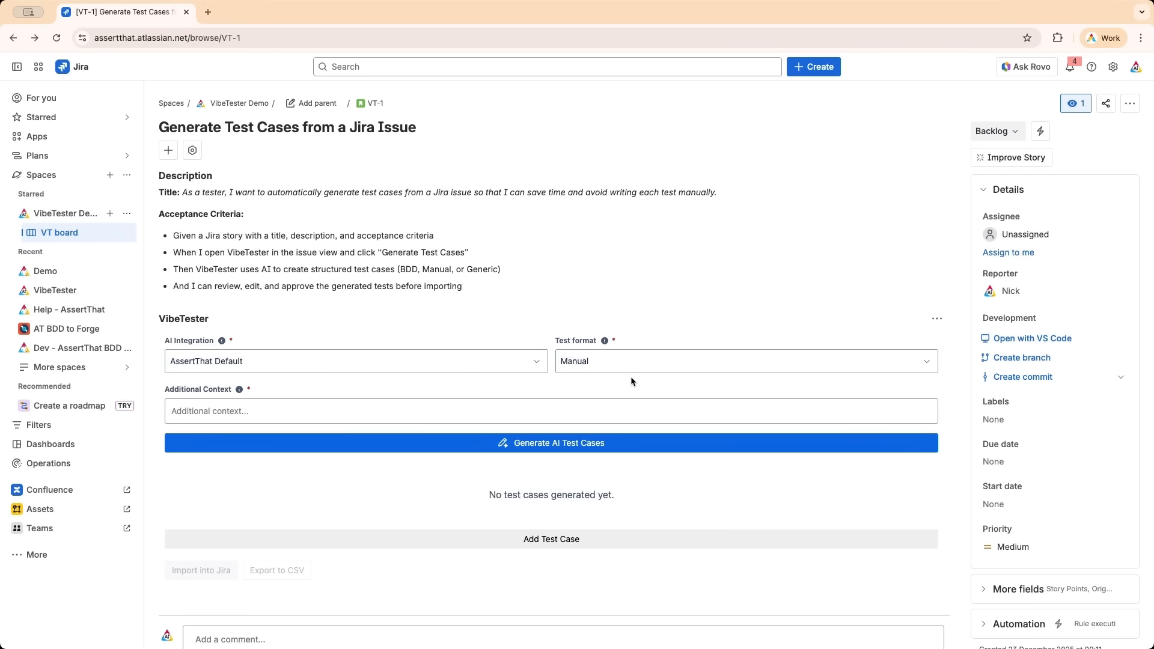
Step: Set the VibeTester test format of issue VT-1 to Cucumber and generate AI test cases in that format
left_click(638, 368)
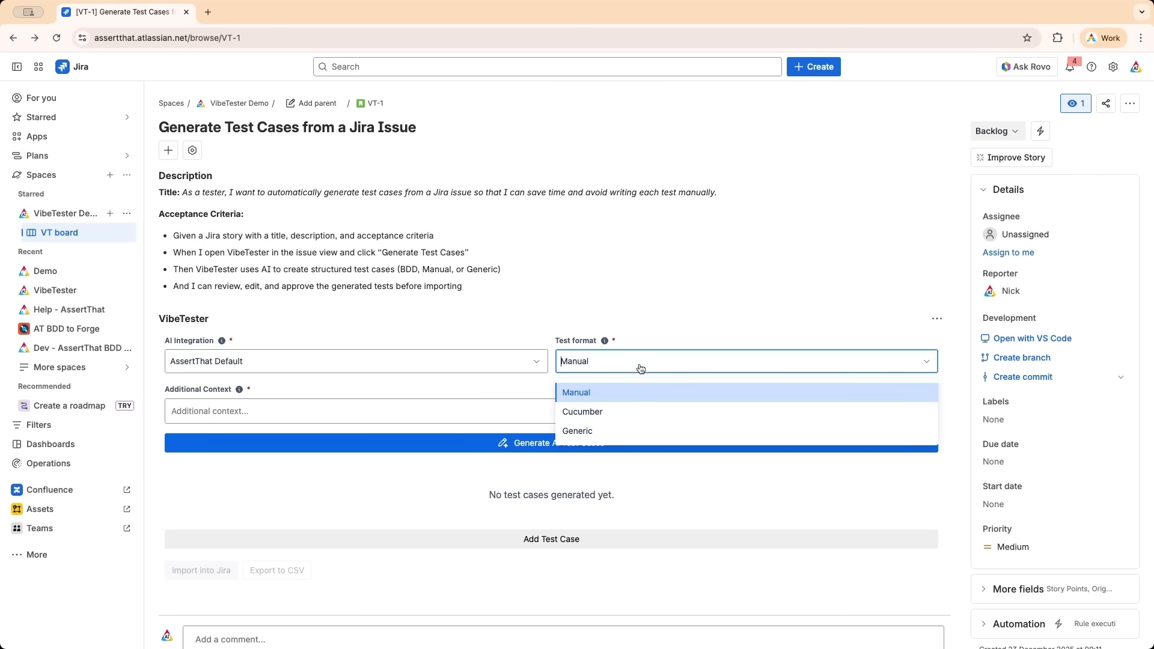
left_click(612, 419)
left_click(550, 445)
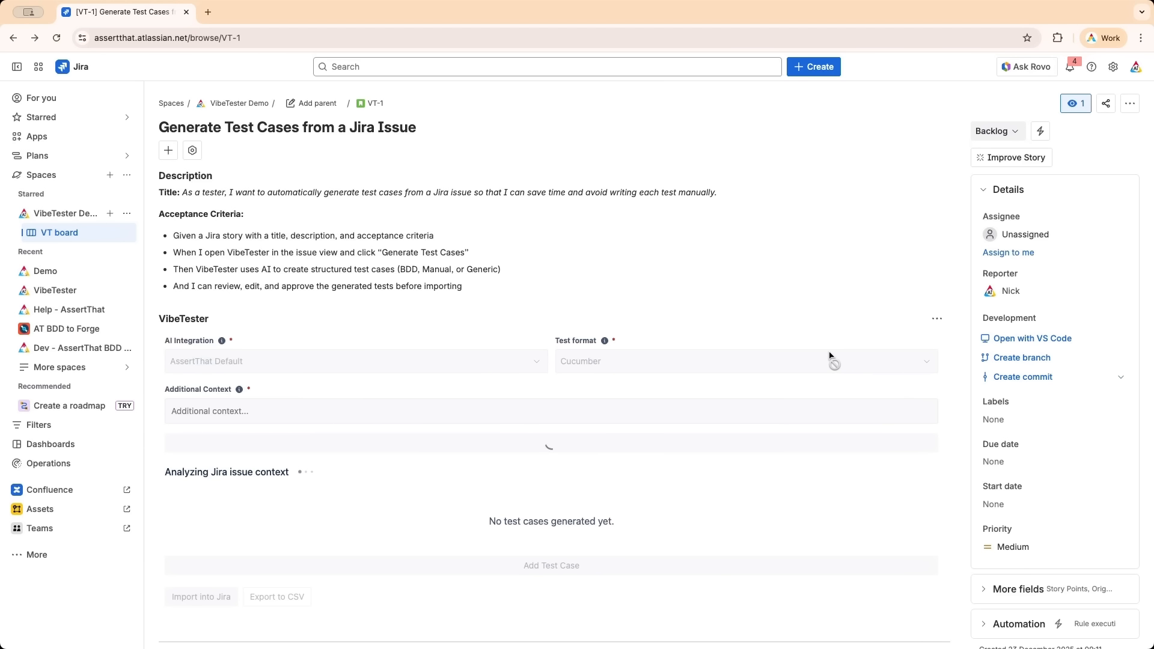
scroll(637, 217, "down", 3)
Step: Switch the VibeTester test format to Generic, generate AI test cases for VT-1, and review the generated definition
left_click(621, 151)
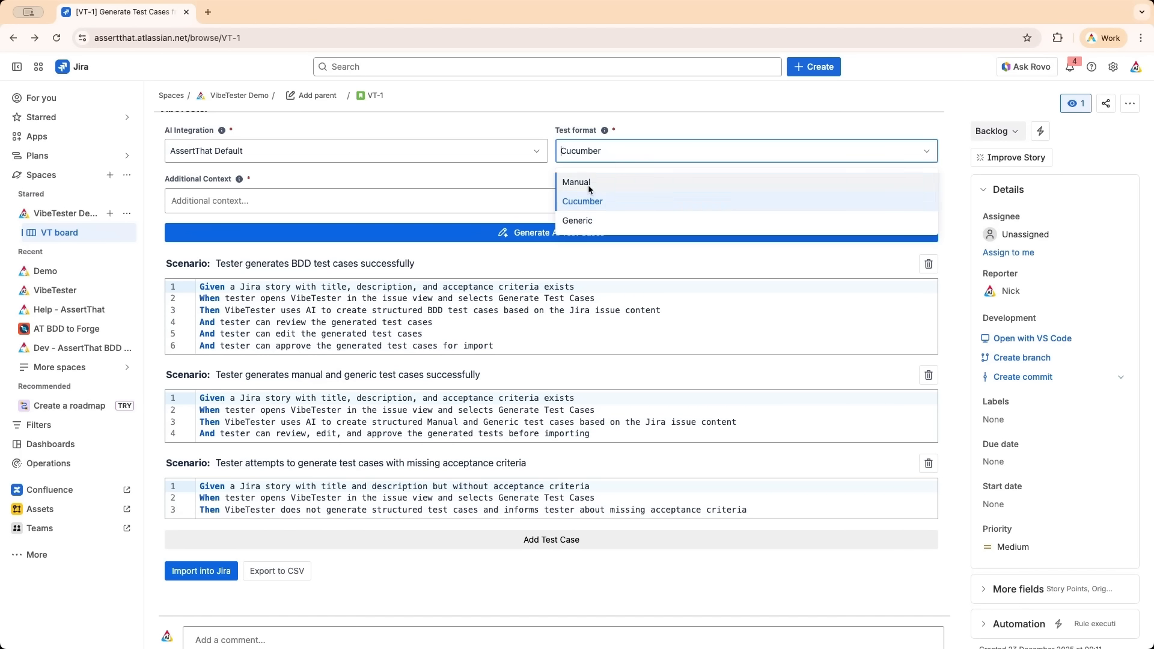
left_click(588, 216)
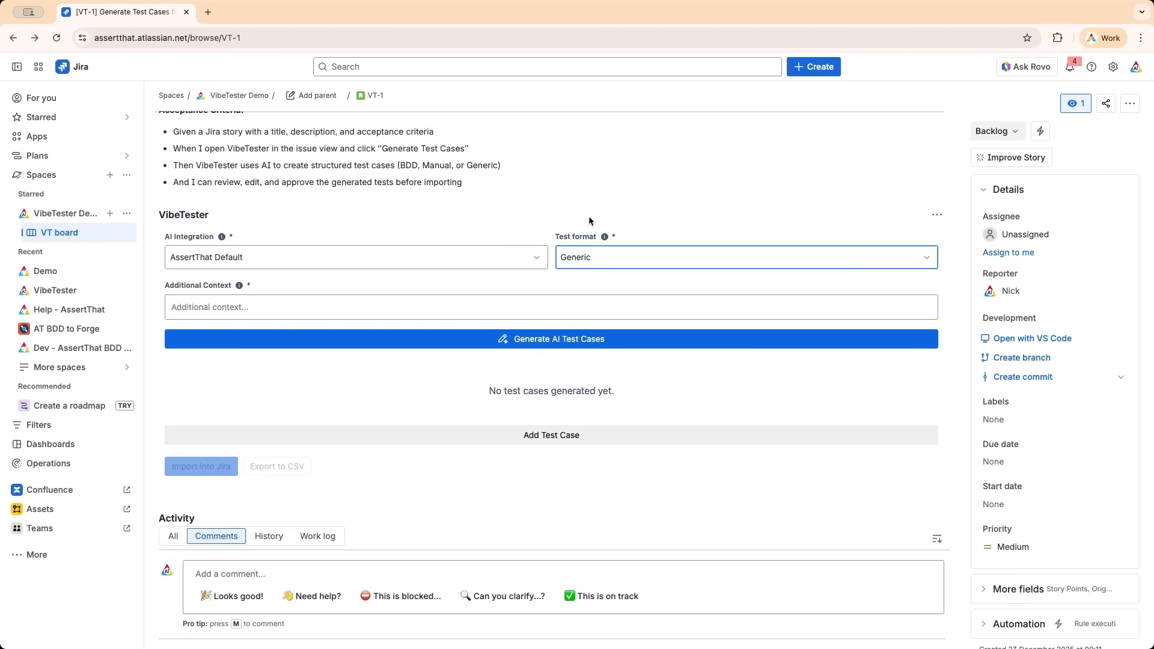
left_click(508, 340)
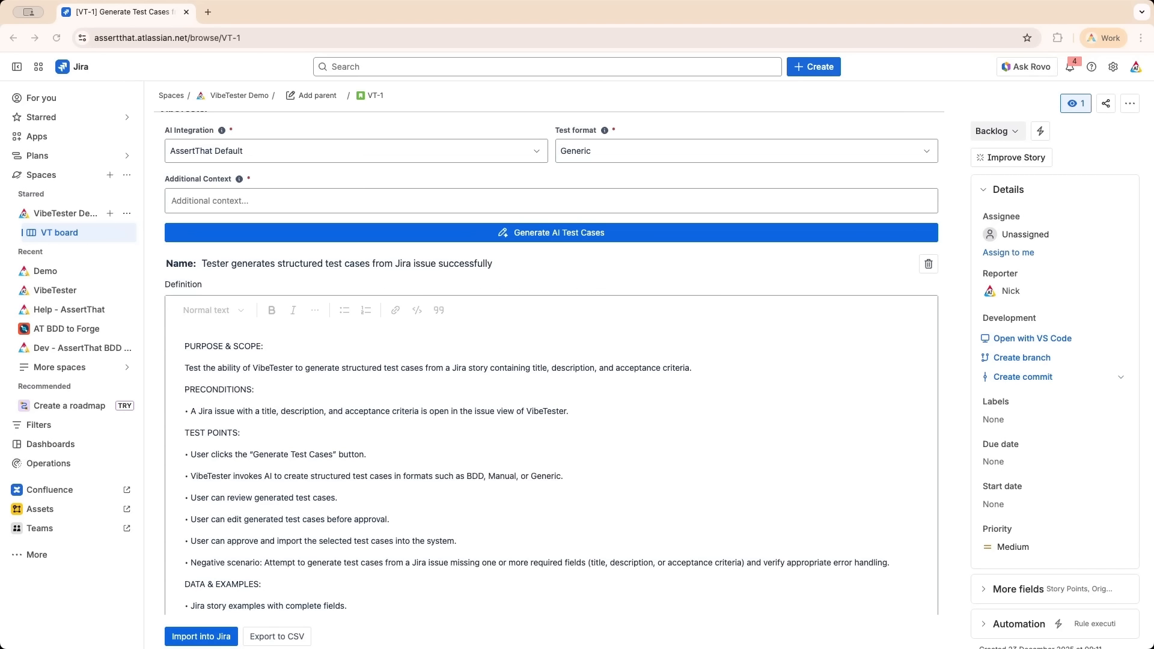
scroll(870, 482, "down", 5)
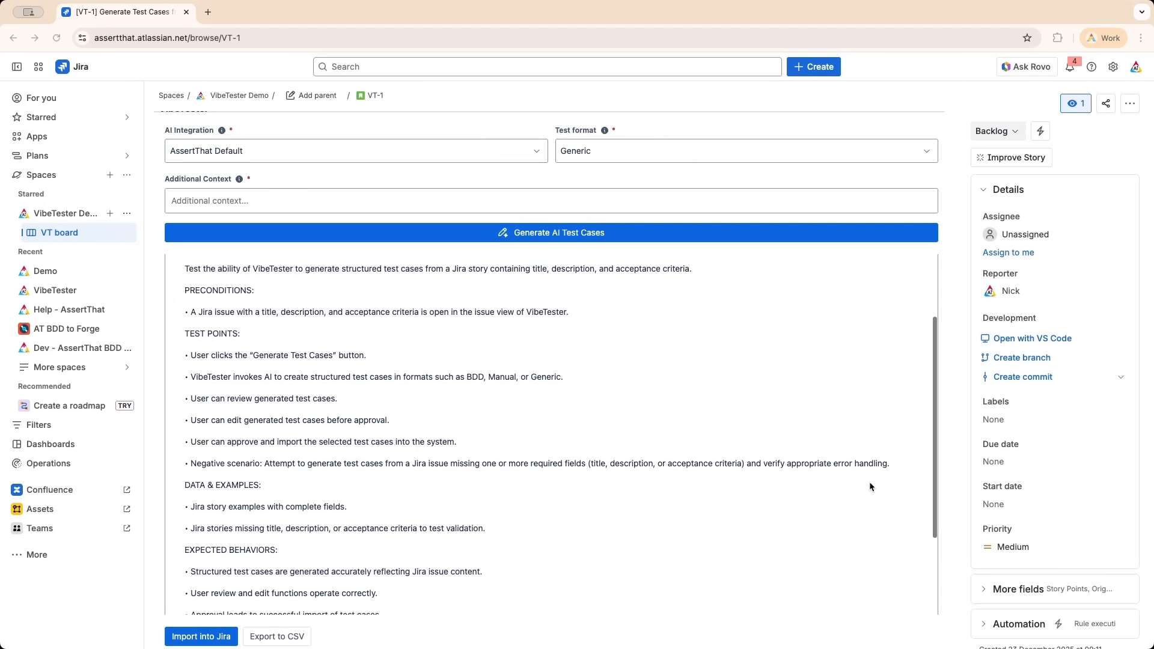